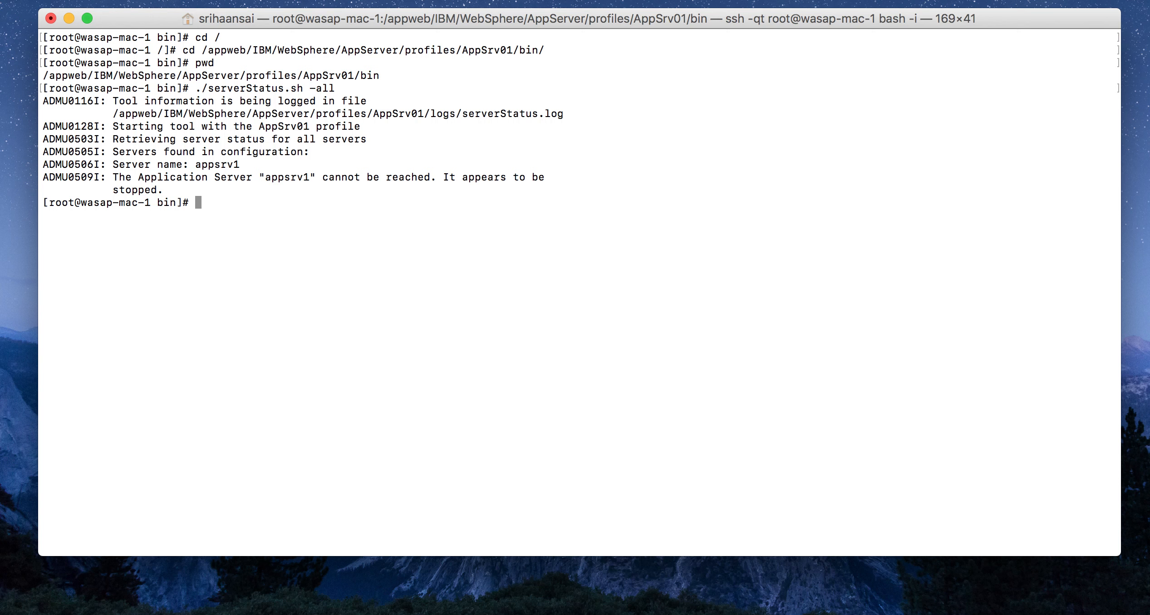
# - Start the application server appsrv1 with the startServer.sh script
pyautogui.write('./startS')
pyautogui.press('Tab')
pyautogui.write('appsrv1')
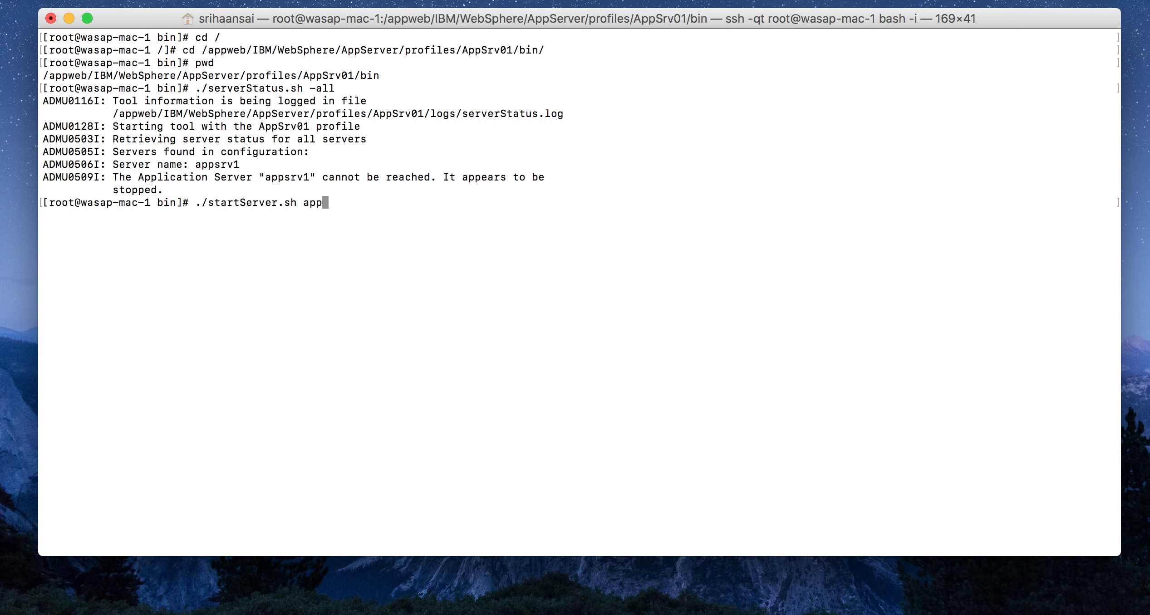
pyautogui.press('Return')
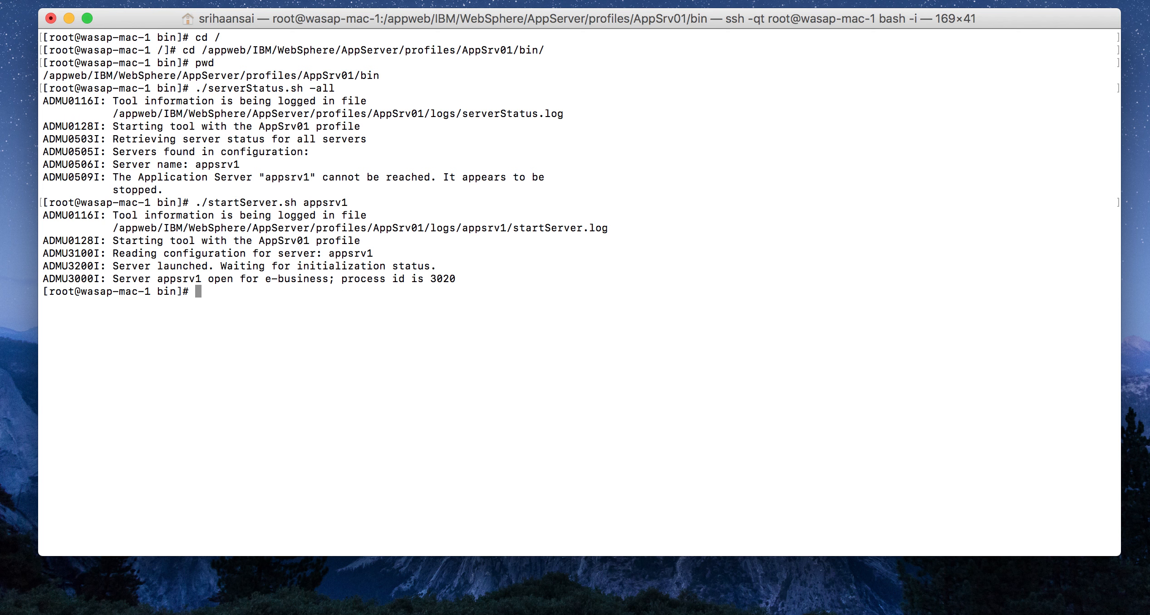
# - Change to the AppSrv01 profile's properties directory and clear the terminal output
pyautogui.write('cd ..')
pyautogui.press('Return')
pyautogui.write('cd pr')
pyautogui.press('Tab')
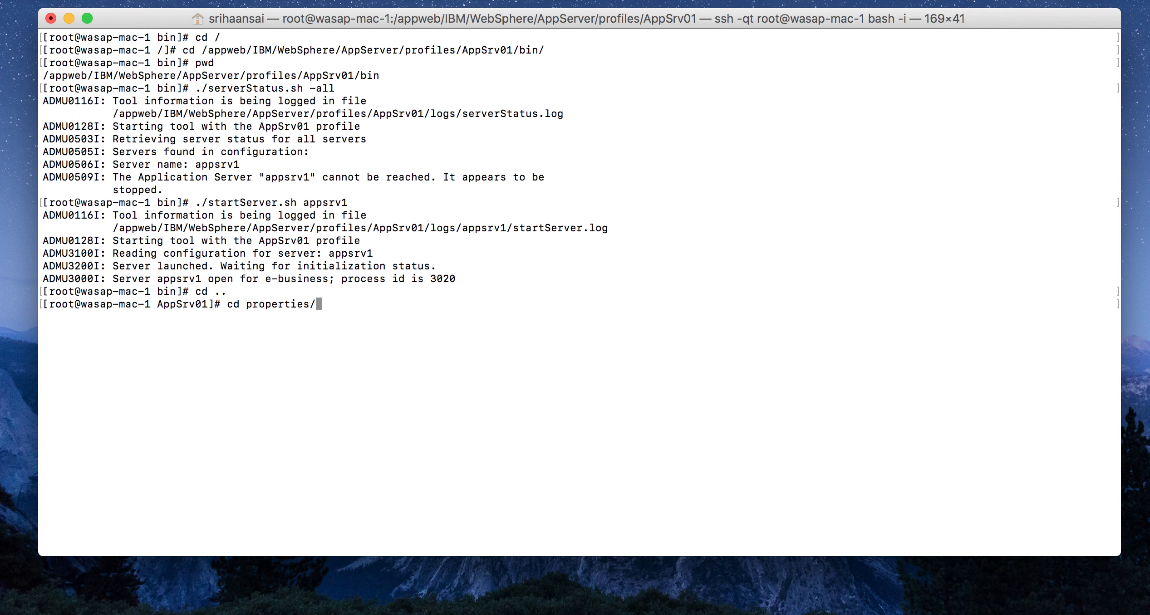
pyautogui.press('Return')
pyautogui.write('clear')
pyautogui.press('Return')
# - Print portdef.props and look up the WC_adminhost port number
pyautogui.write('cat po')
pyautogui.press('Tab')
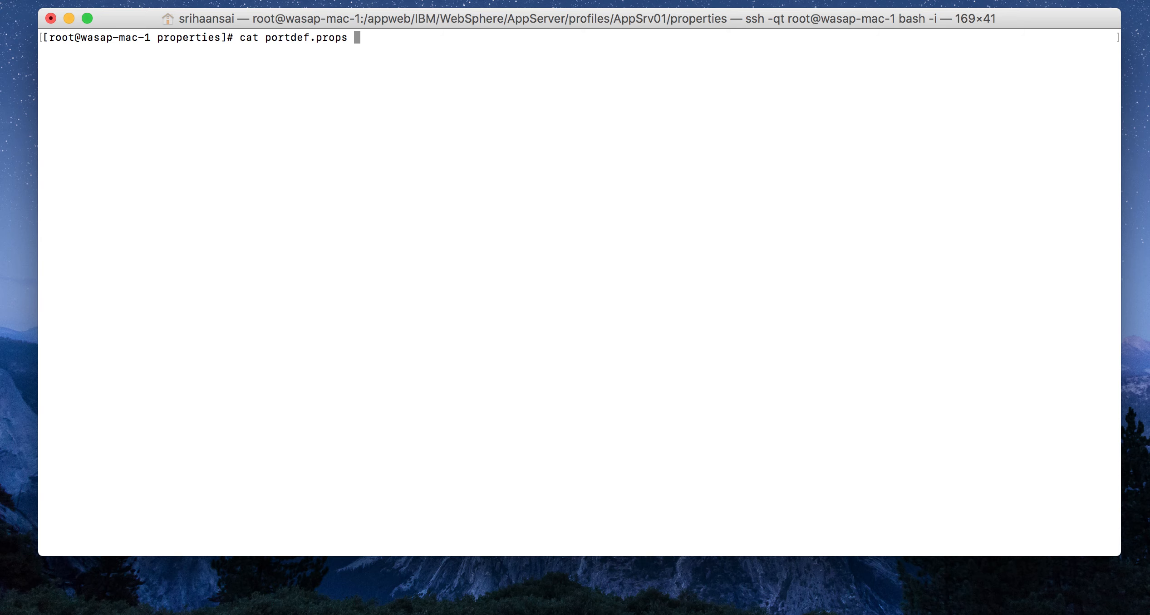
pyautogui.press('Return')
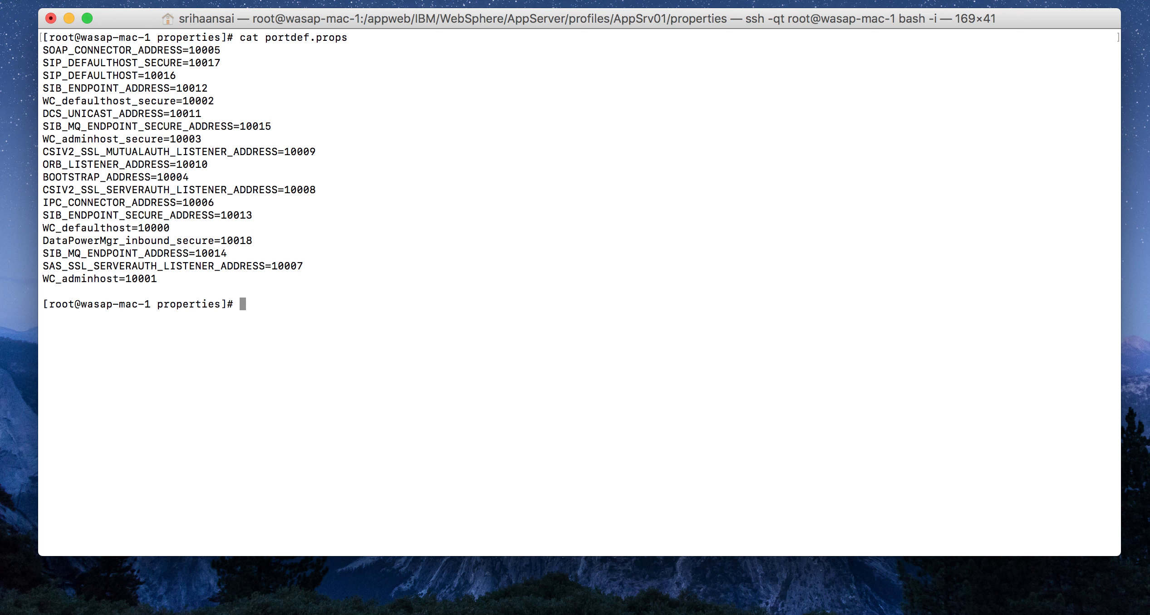
pyautogui.moveTo(43, 279); pyautogui.dragTo(118, 278)
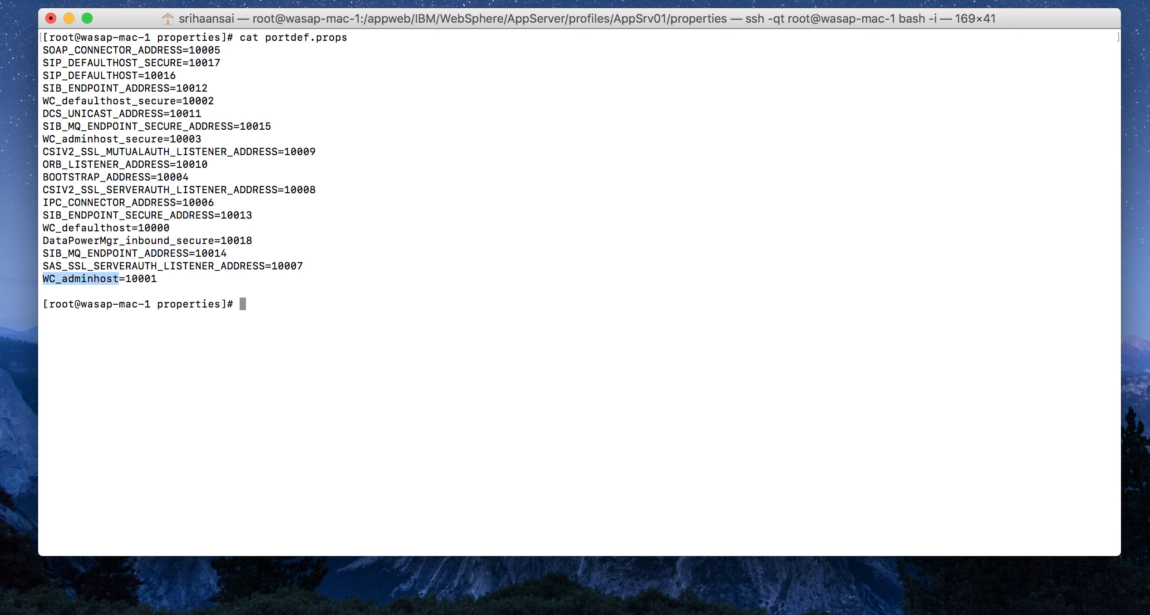
pyautogui.moveTo(125, 279); pyautogui.dragTo(157, 279)
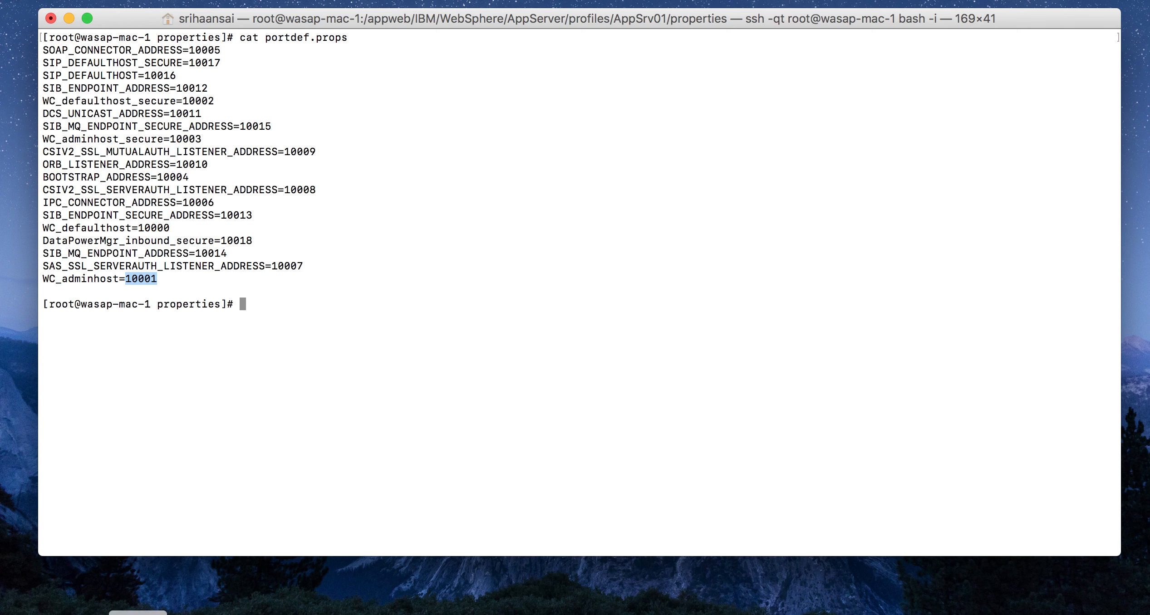
pyautogui.rightClick(138, 614)
pyautogui.click(172, 508)
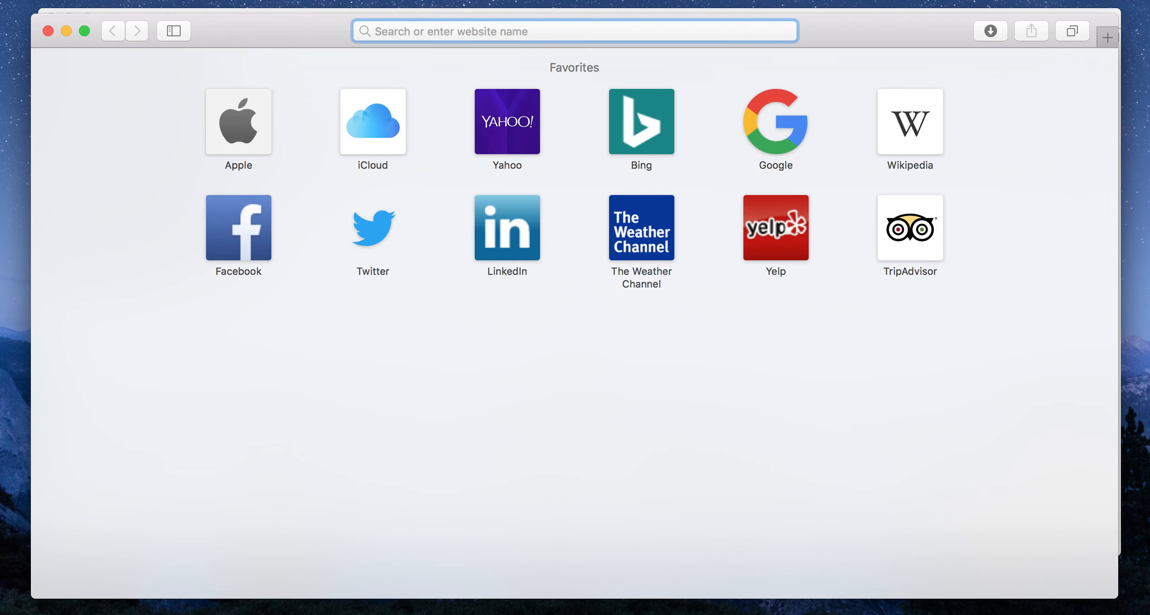
pyautogui.write('http:')
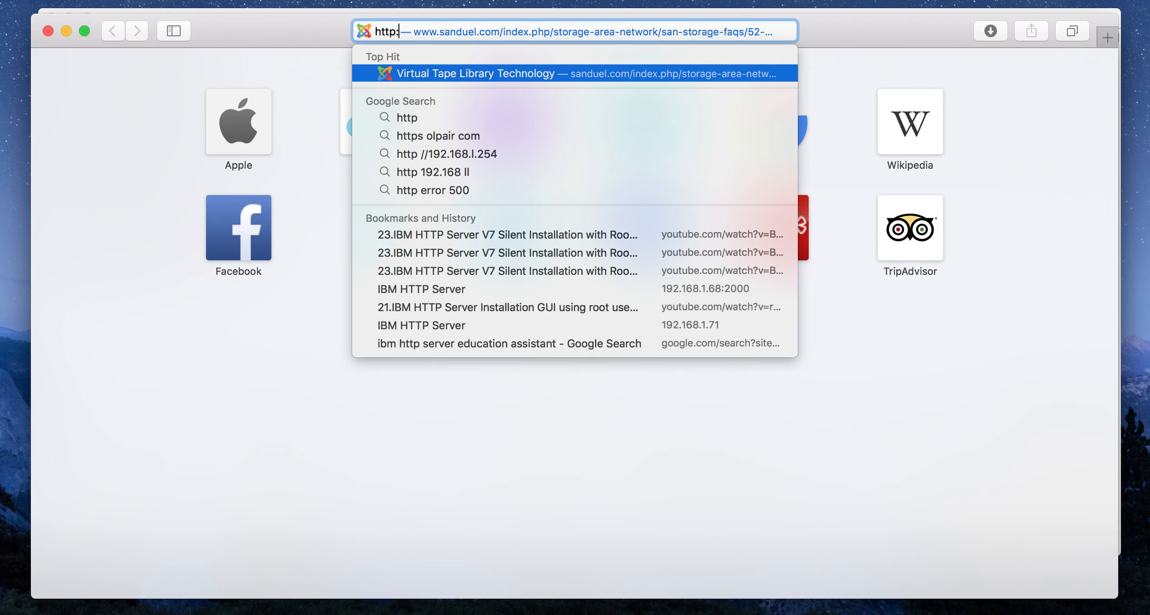
pyautogui.write('//wasap')
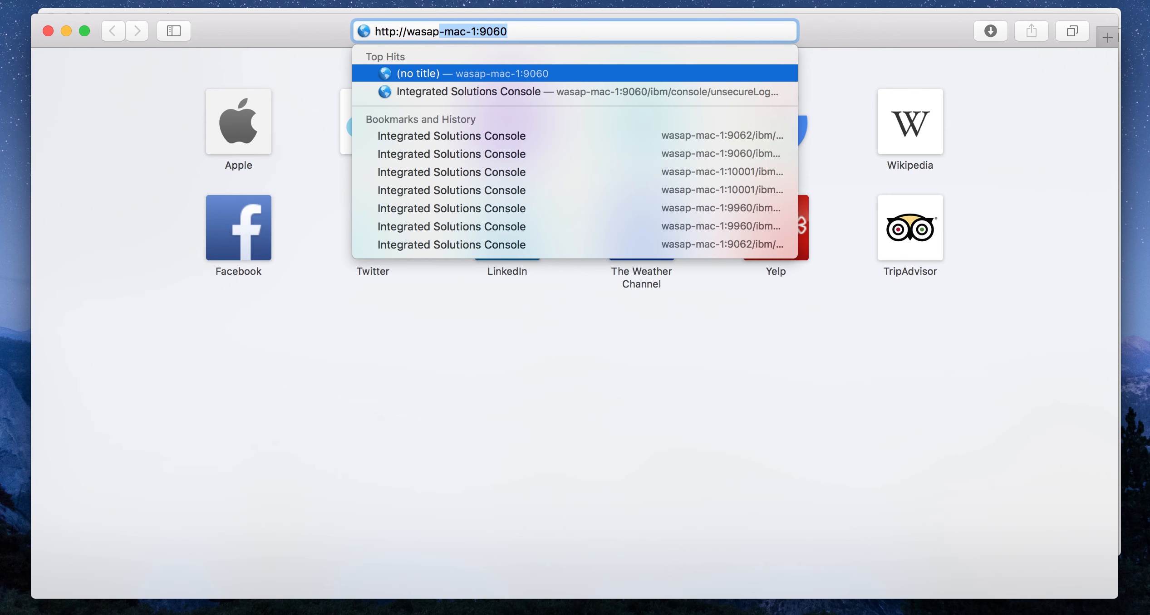
pyautogui.write('-mac-1:10')
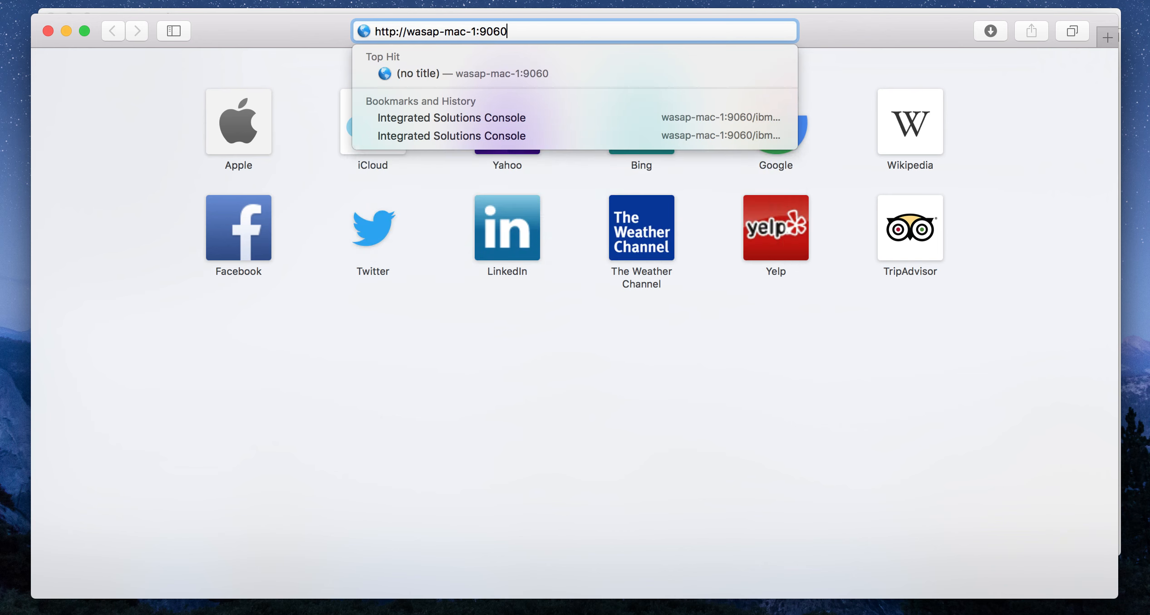
pyautogui.write('001')
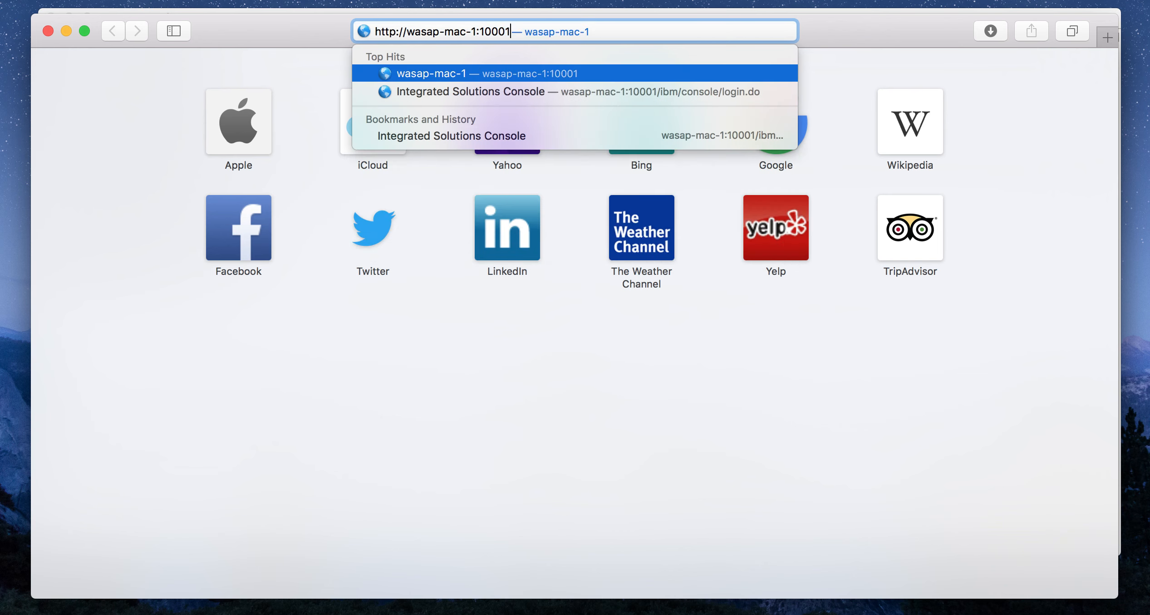
pyautogui.write('/ibm/console')
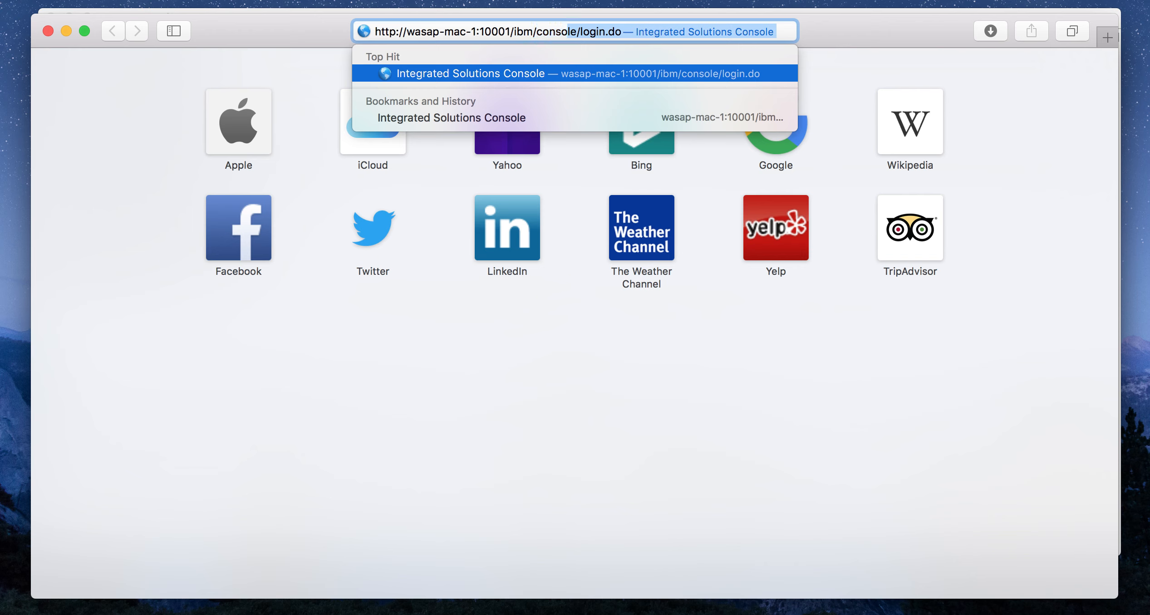
pyautogui.press('Return')
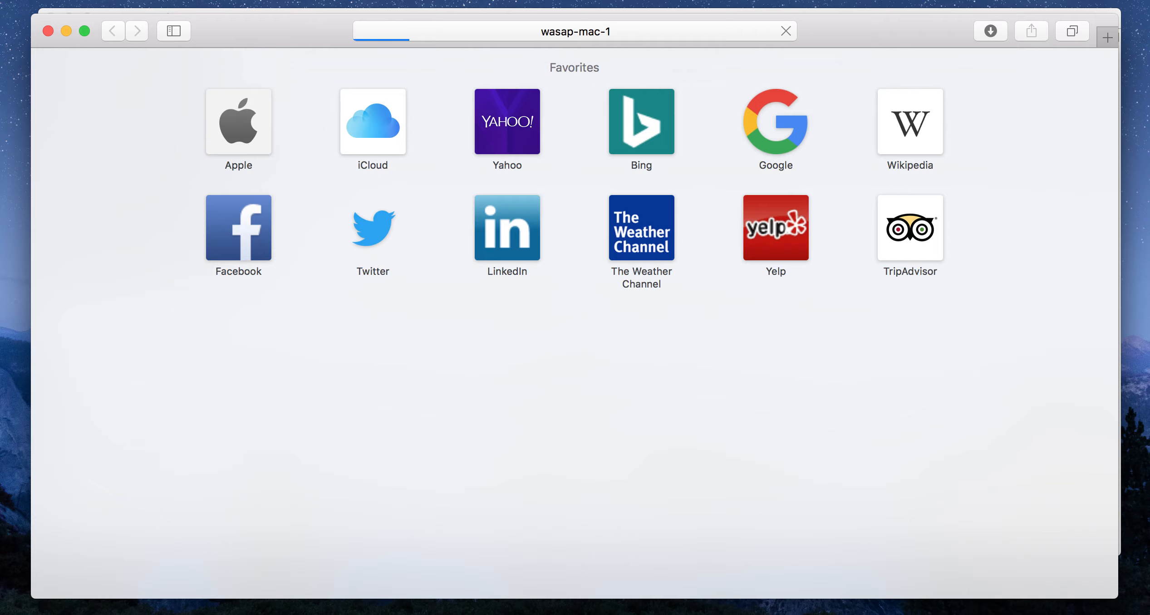
pyautogui.write('sree')
pyautogui.press('Return')
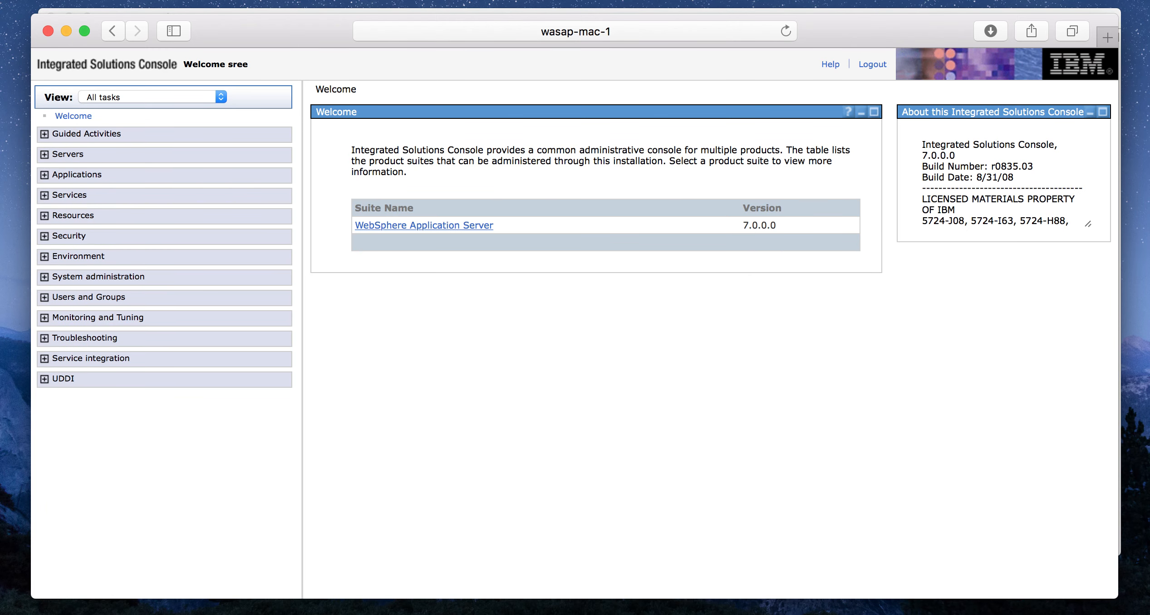
# - Begin installing a new enterprise application from the local file WebSphereBank.ear in Downloads and proceed to the installation options
pyautogui.click(44, 175)
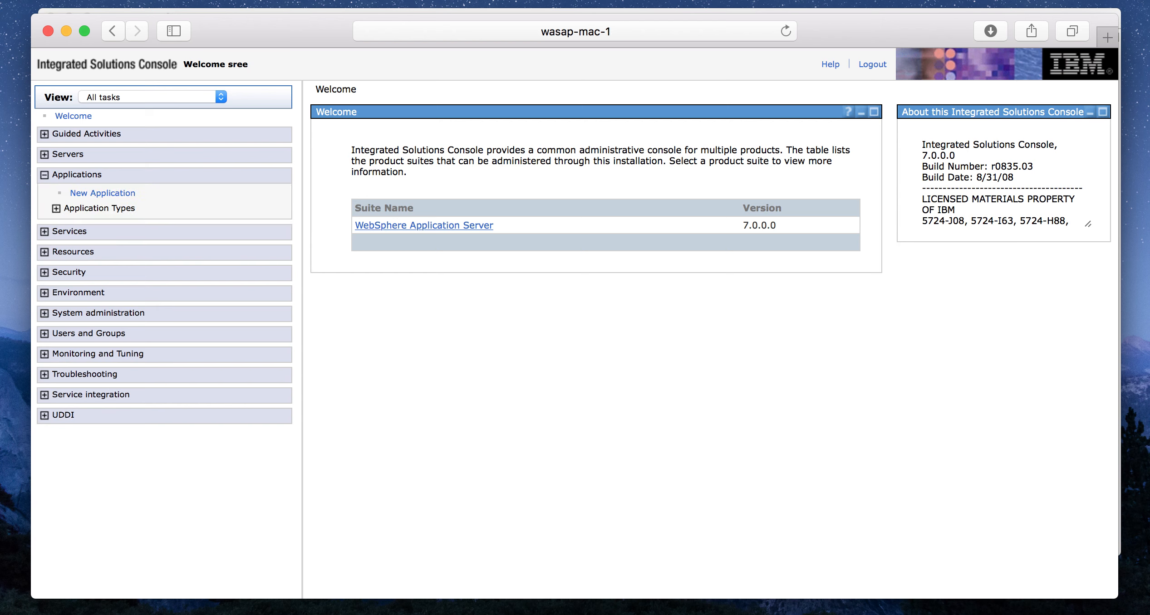
pyautogui.click(102, 193)
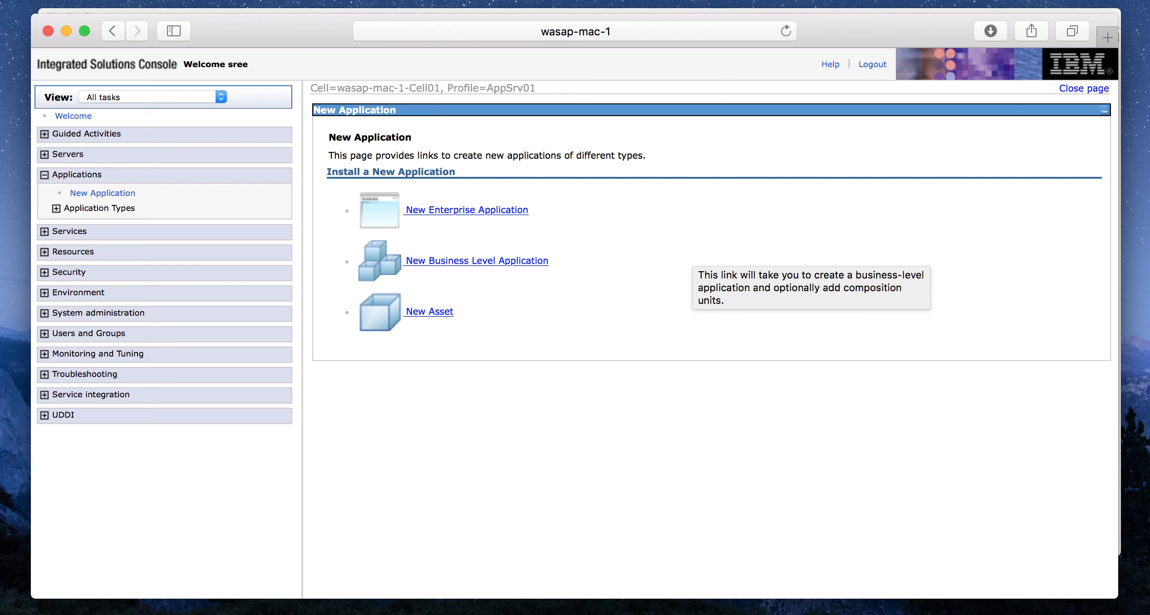
pyautogui.click(466, 211)
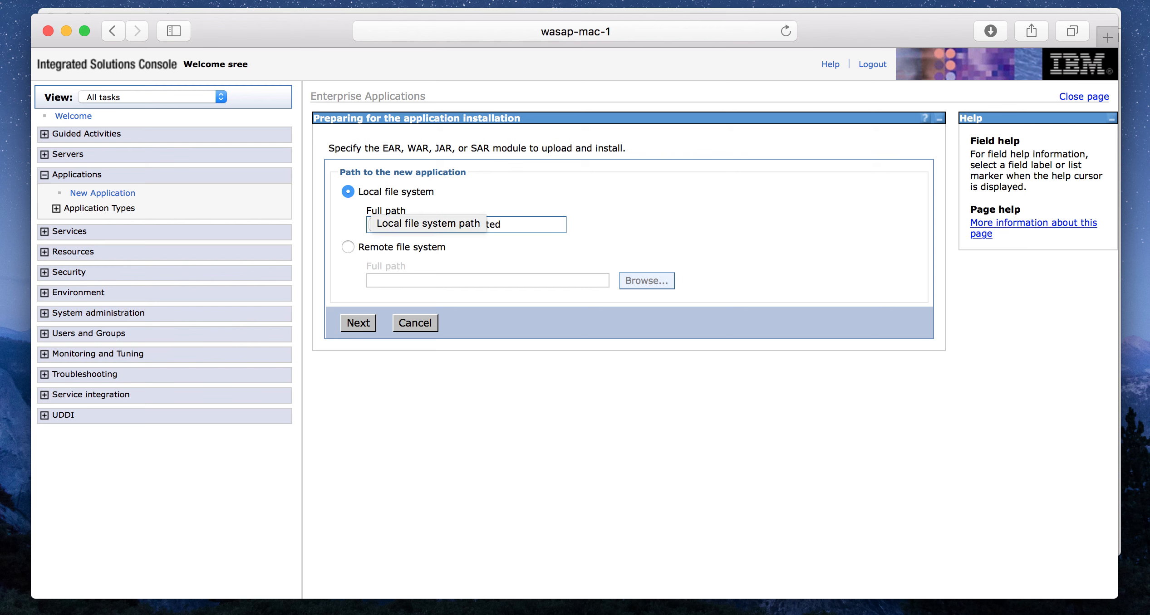
pyautogui.click(384, 224)
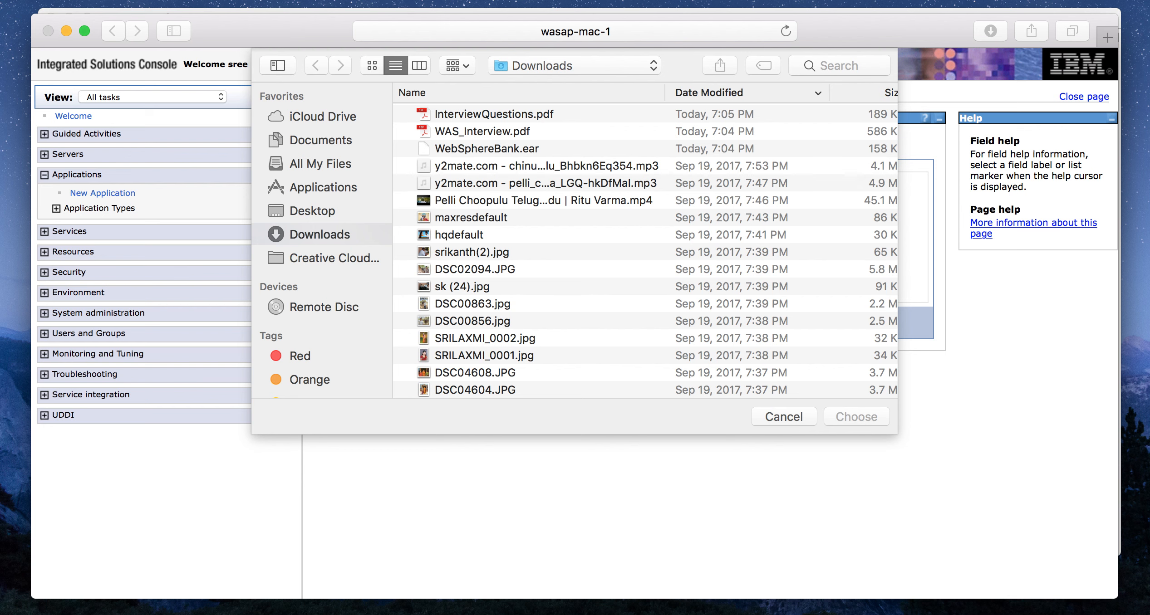
pyautogui.click(486, 149)
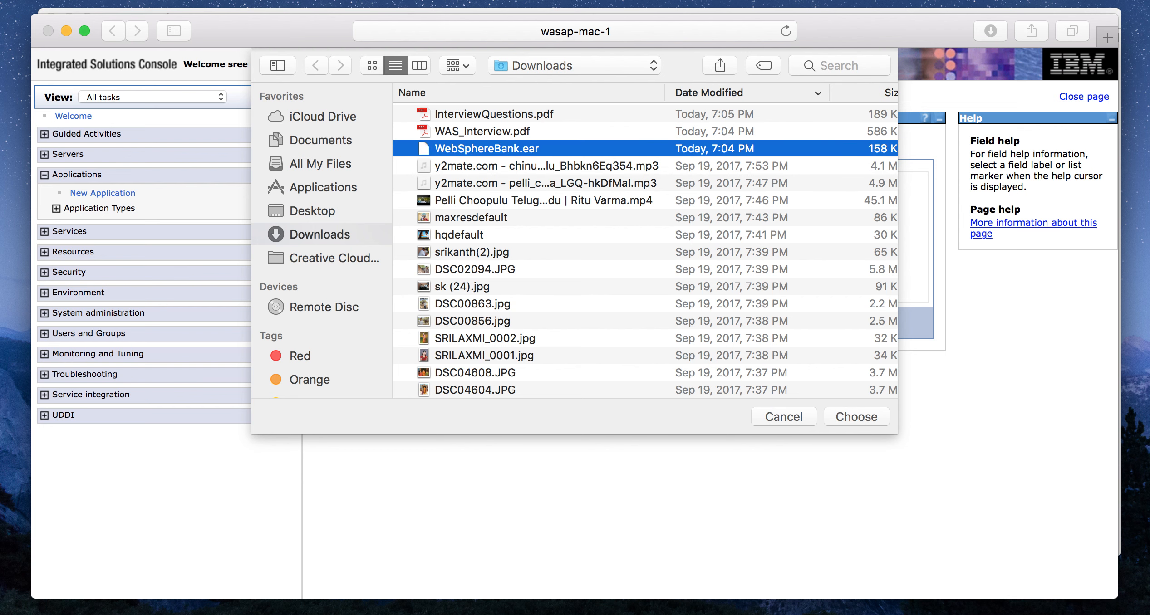
pyautogui.press('Return')
pyautogui.click(358, 323)
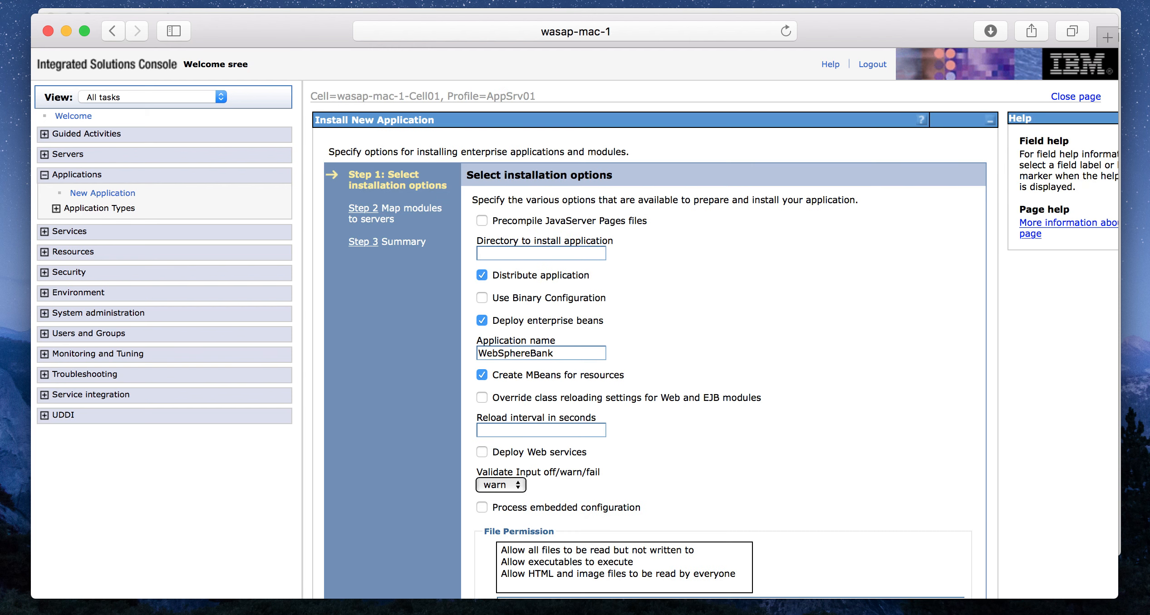
# - Accept the default installation options and keep the WebSphereBankEJB and WebSphereBankWeb modules mapped to server appsrv1
pyautogui.scroll(-10, 649, 340)
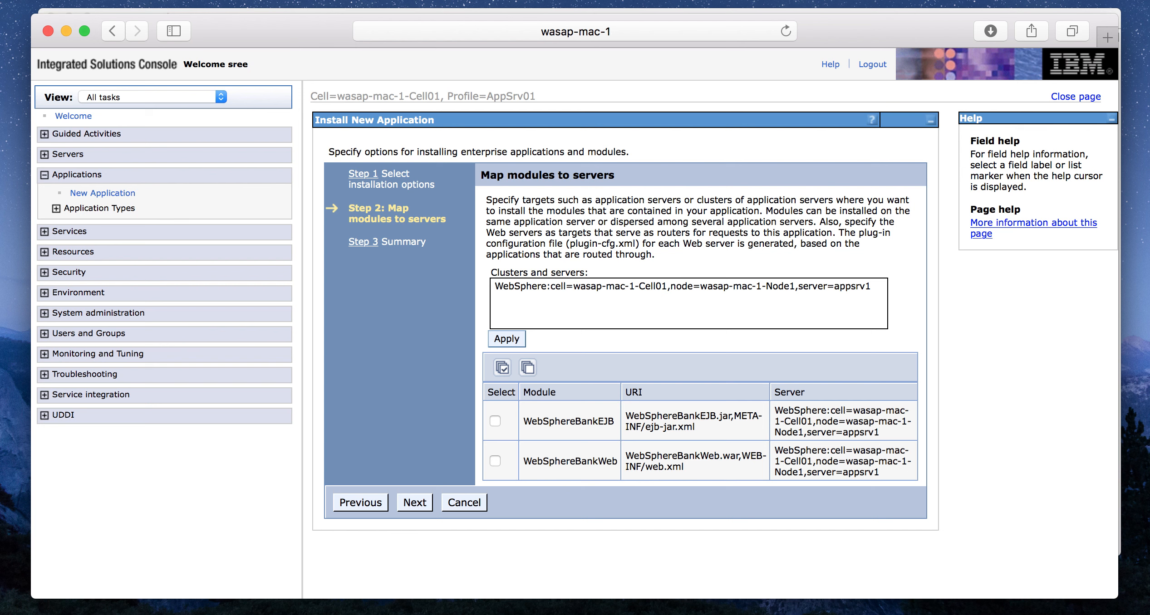
pyautogui.moveTo(781, 410); pyautogui.dragTo(879, 432)
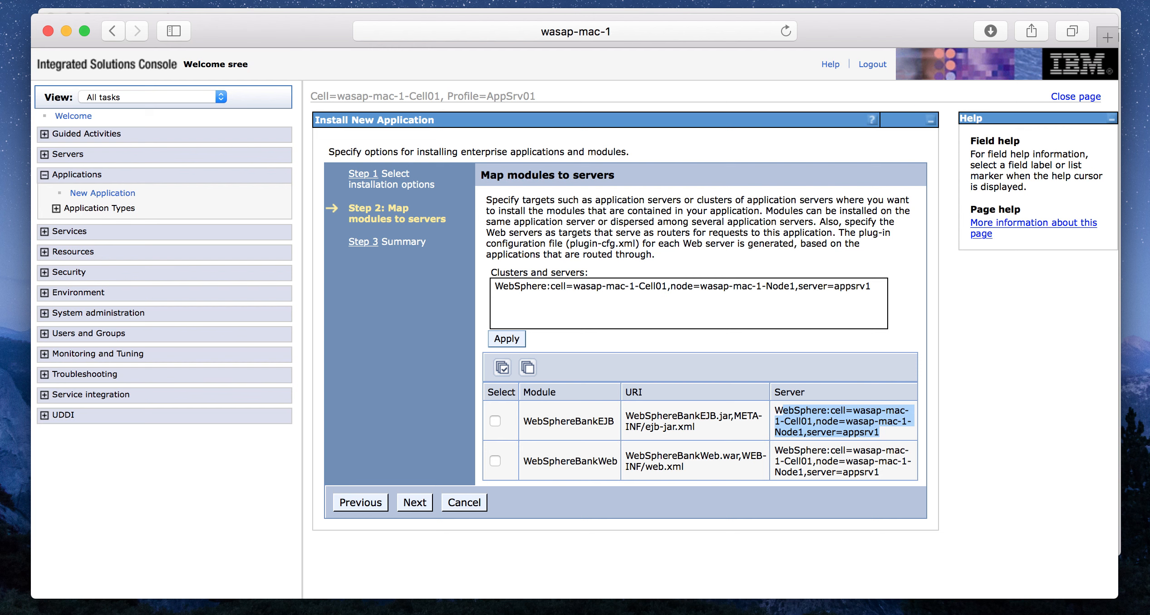
pyautogui.click(688, 287)
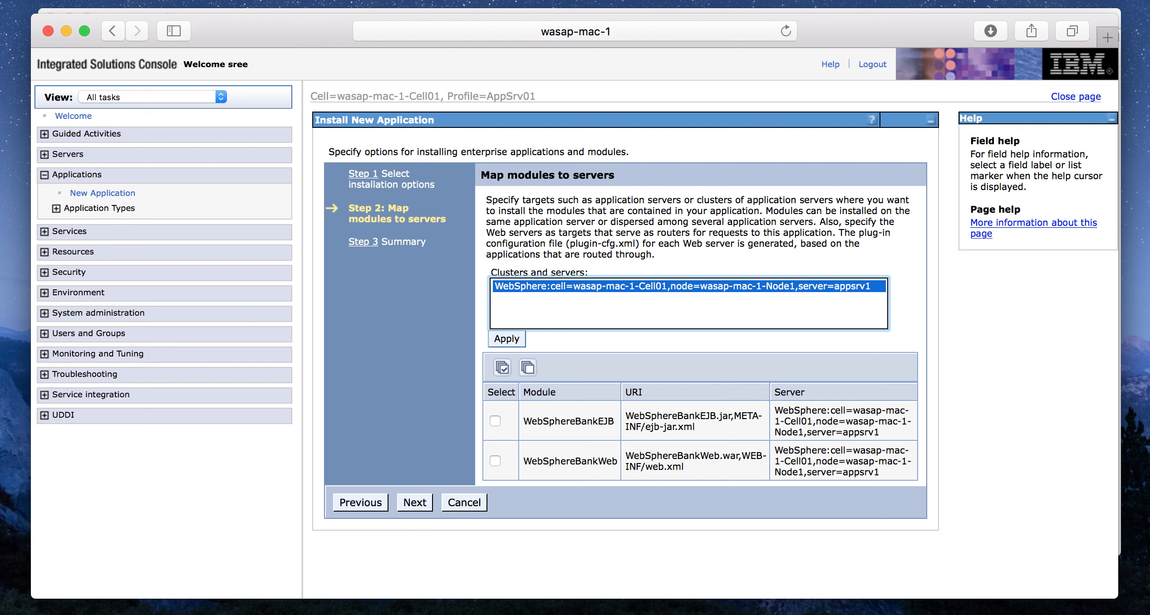
pyautogui.moveTo(881, 433); pyautogui.dragTo(767, 417)
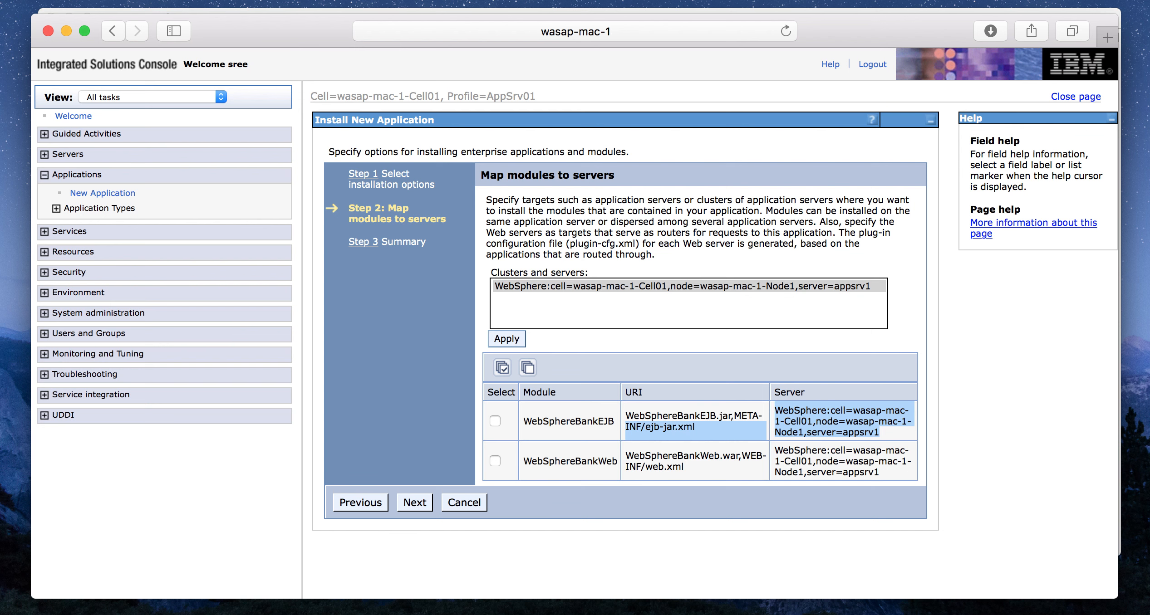
pyautogui.click(414, 503)
# - Finish the WebSphereBank installation from the summary and save the changes directly to the master configuration
pyautogui.scroll(-4, 624, 338)
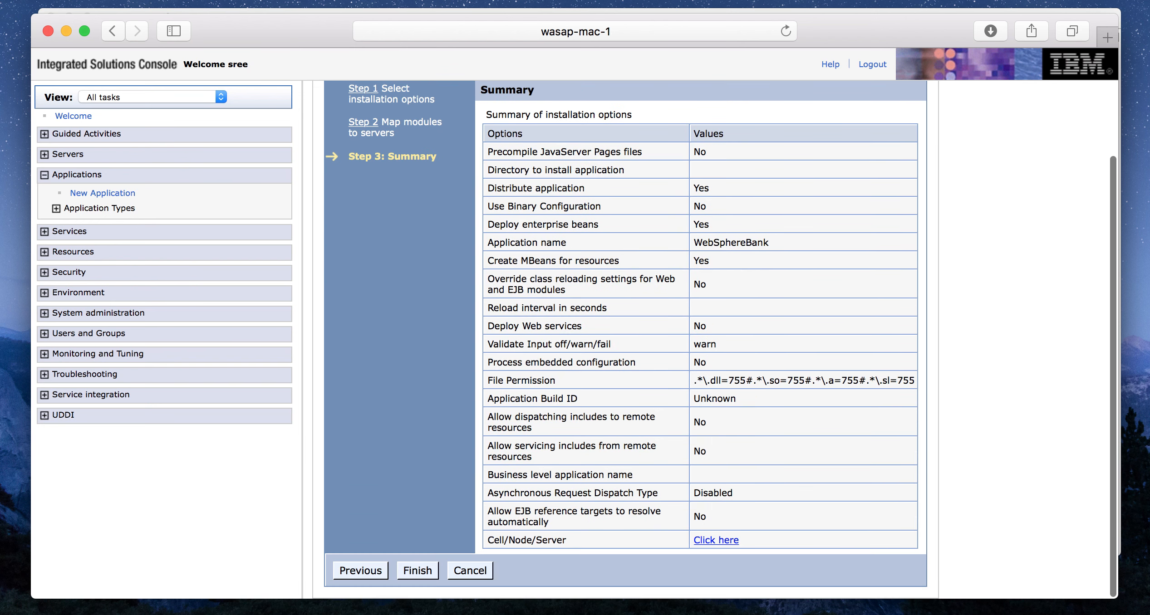
pyautogui.click(417, 571)
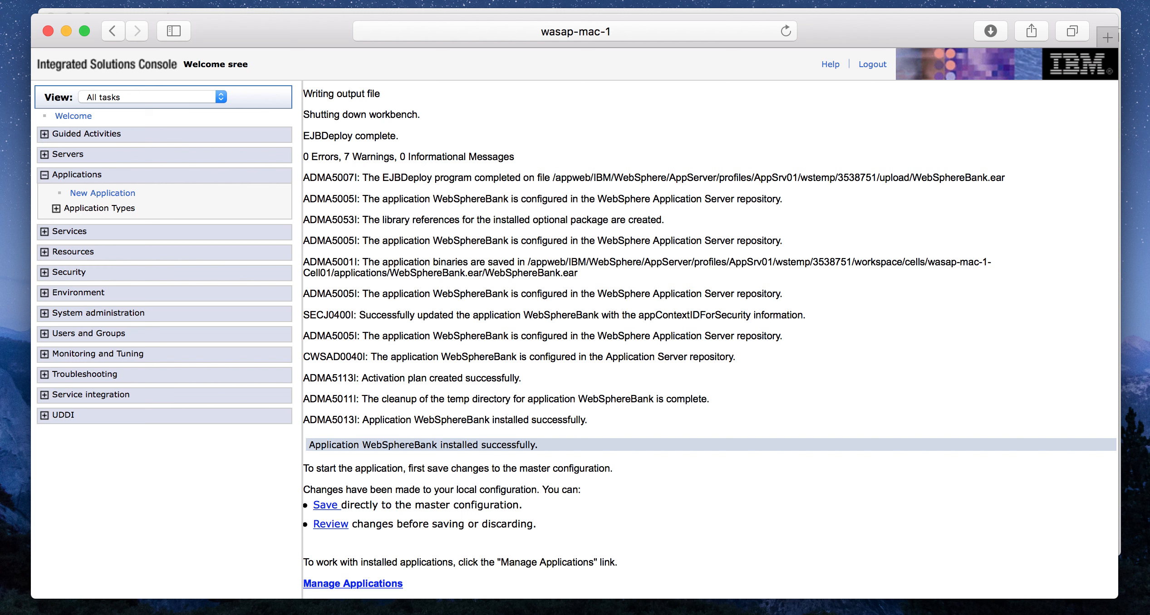
pyautogui.click(326, 505)
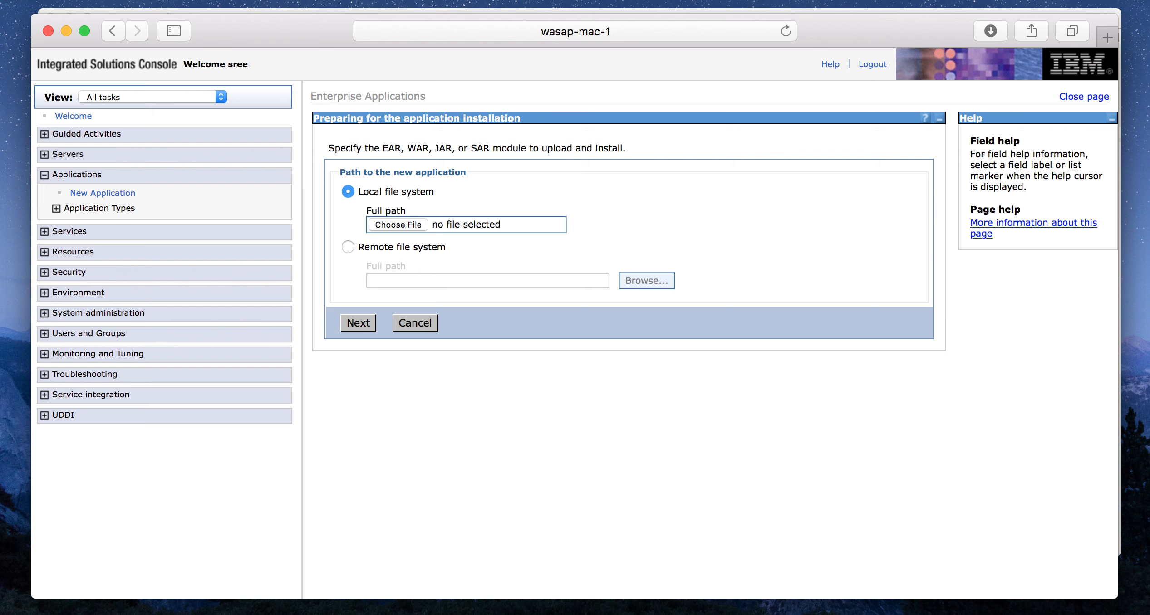
# - Open the list of WebSphere enterprise applications and start WebSphereBank
pyautogui.click(57, 209)
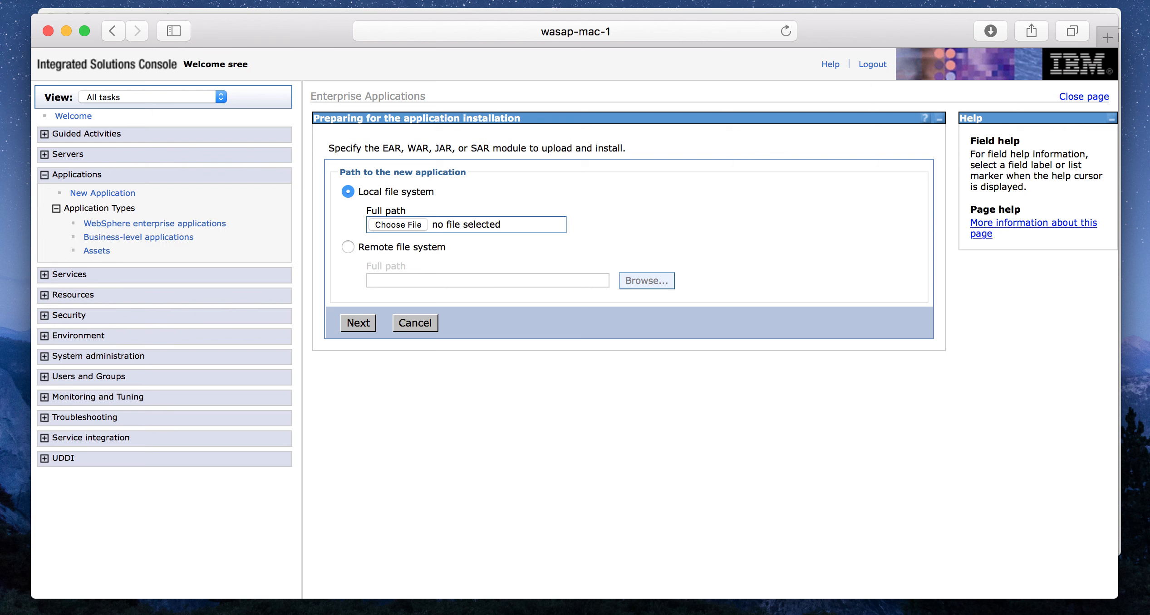
pyautogui.click(154, 223)
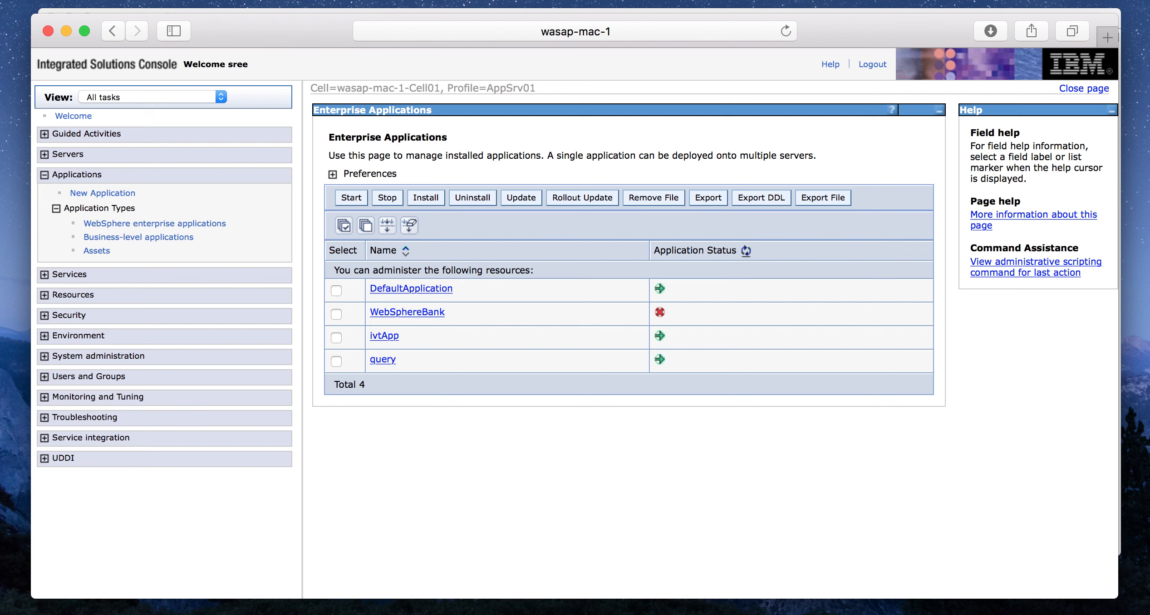
pyautogui.moveTo(660, 313)
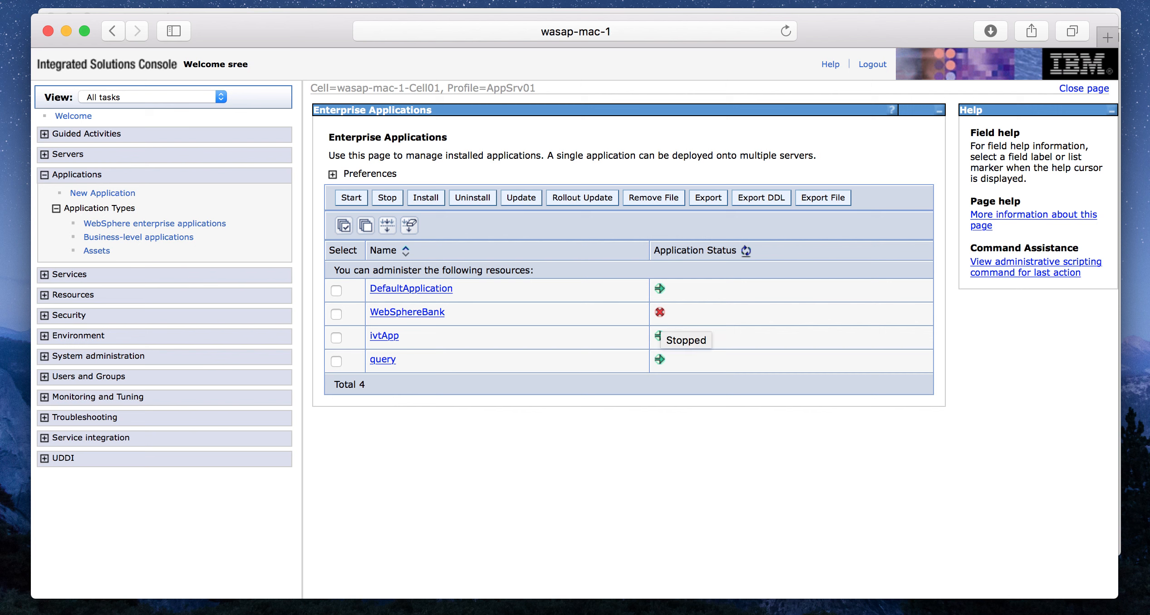
pyautogui.click(336, 314)
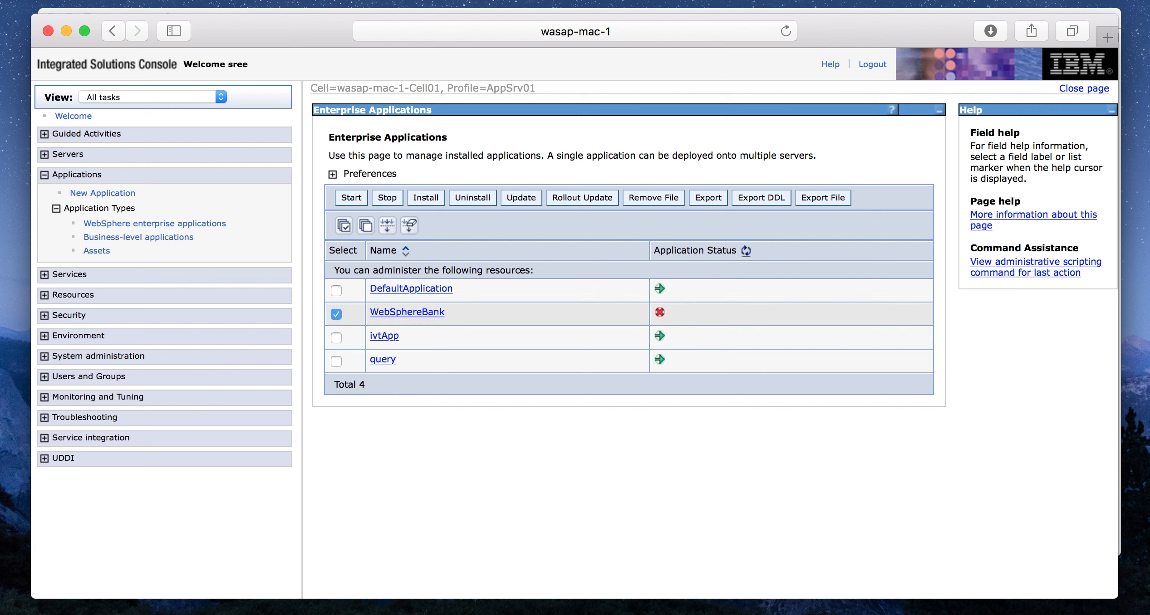
pyautogui.click(351, 198)
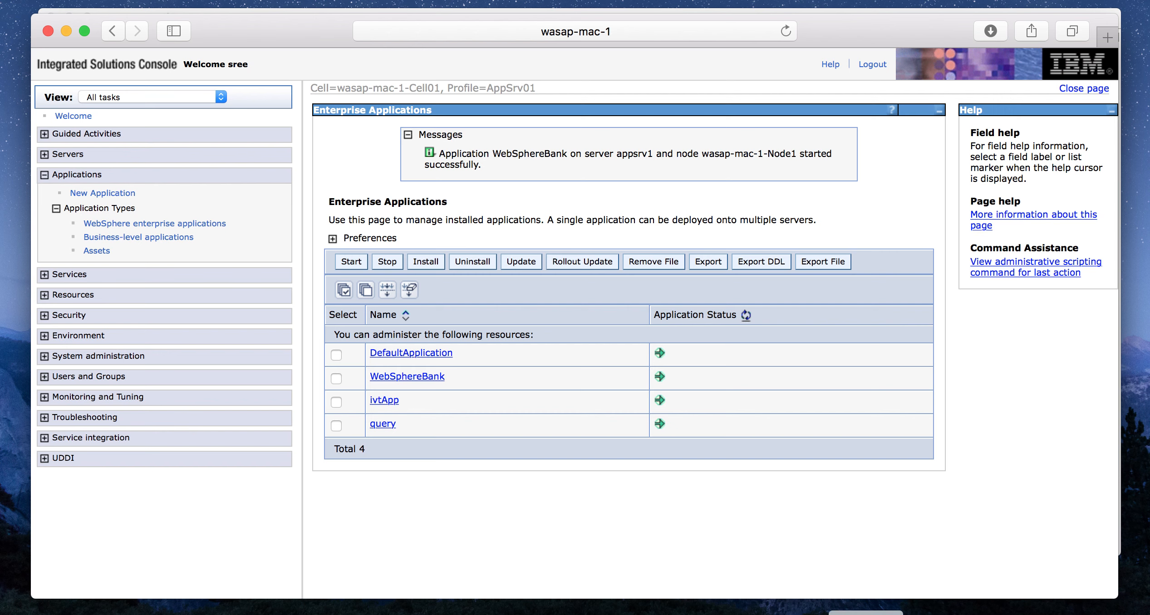
# - Switch to the terminal and look up the WC_defaulthost port in the portdef.props output
pyautogui.click(865, 614)
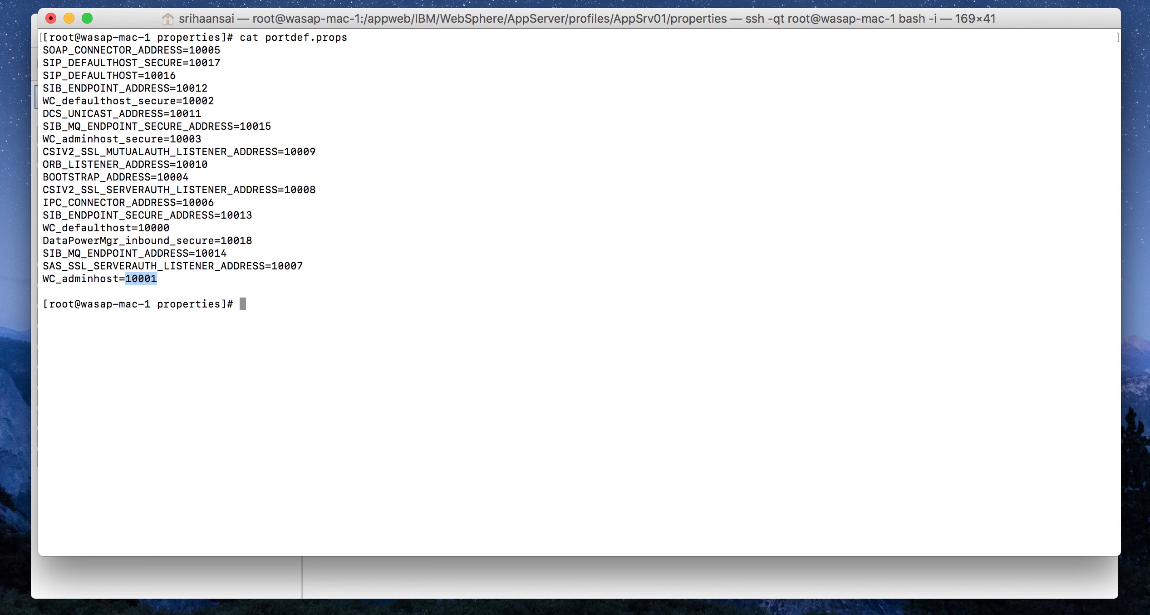
pyautogui.moveTo(48, 228); pyautogui.dragTo(170, 228)
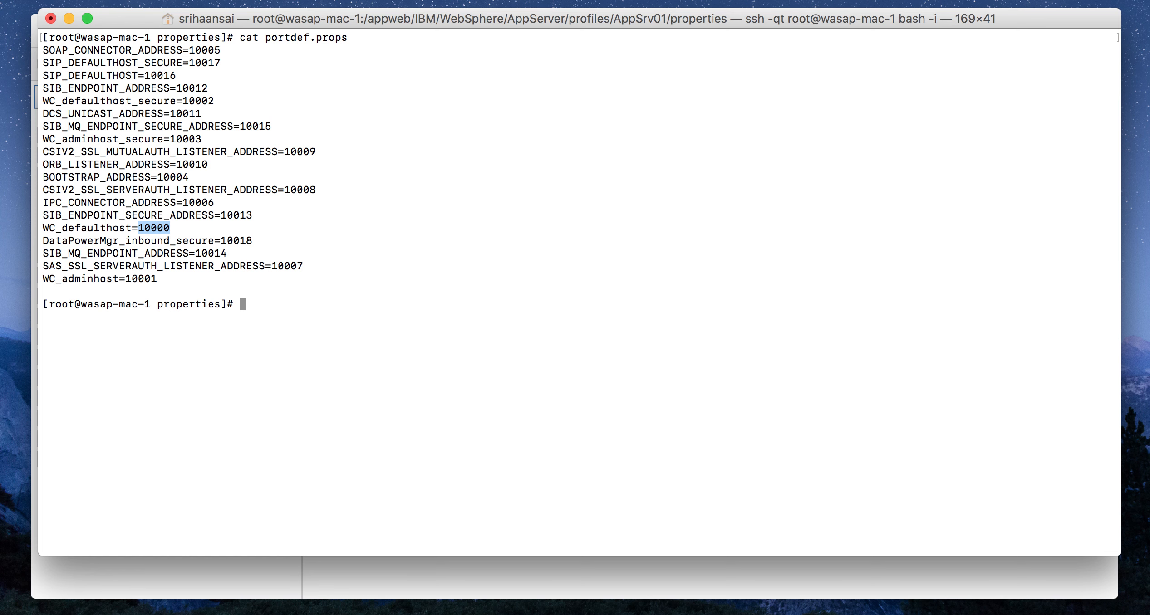
# - Switch back to the admin console in the browser and look up the context root of WebSphereBank's web module
pyautogui.press('super+Tab')
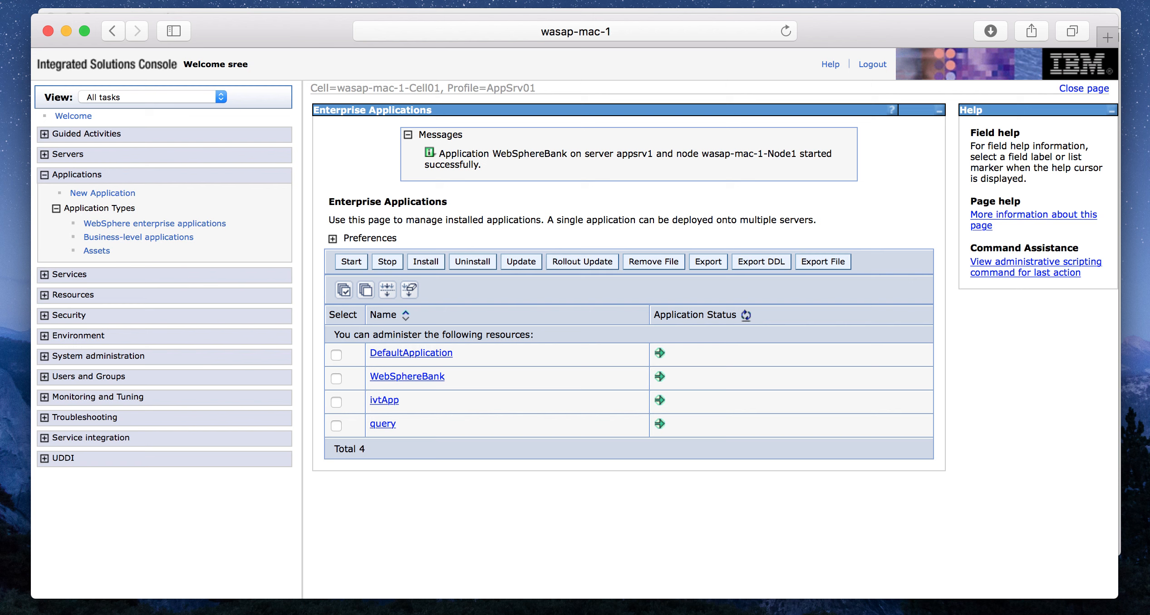
pyautogui.click(408, 377)
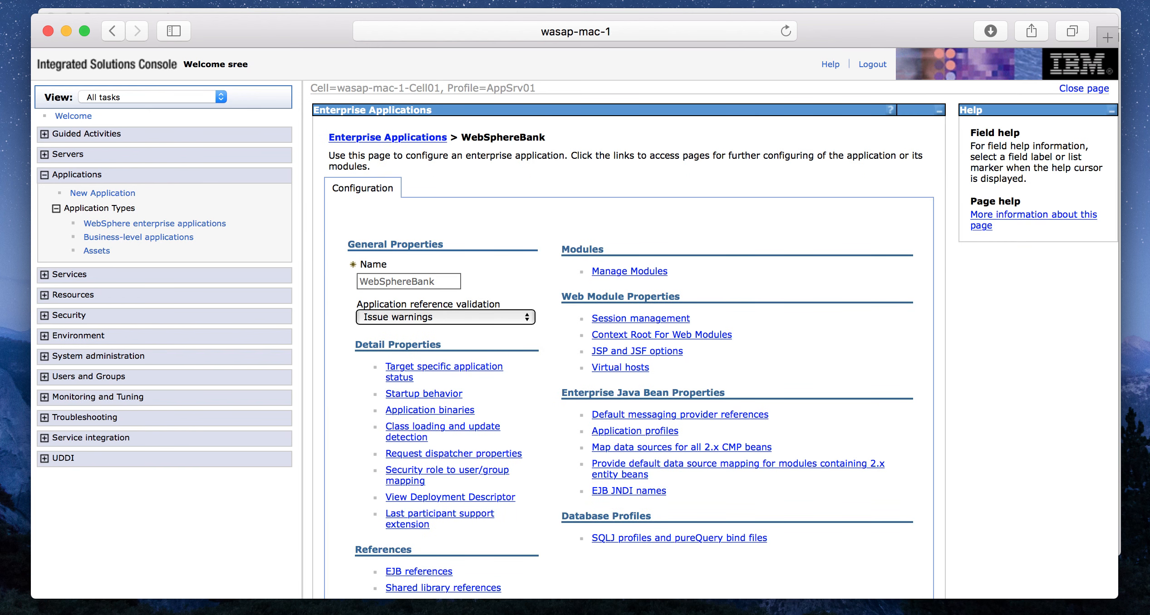
pyautogui.click(661, 334)
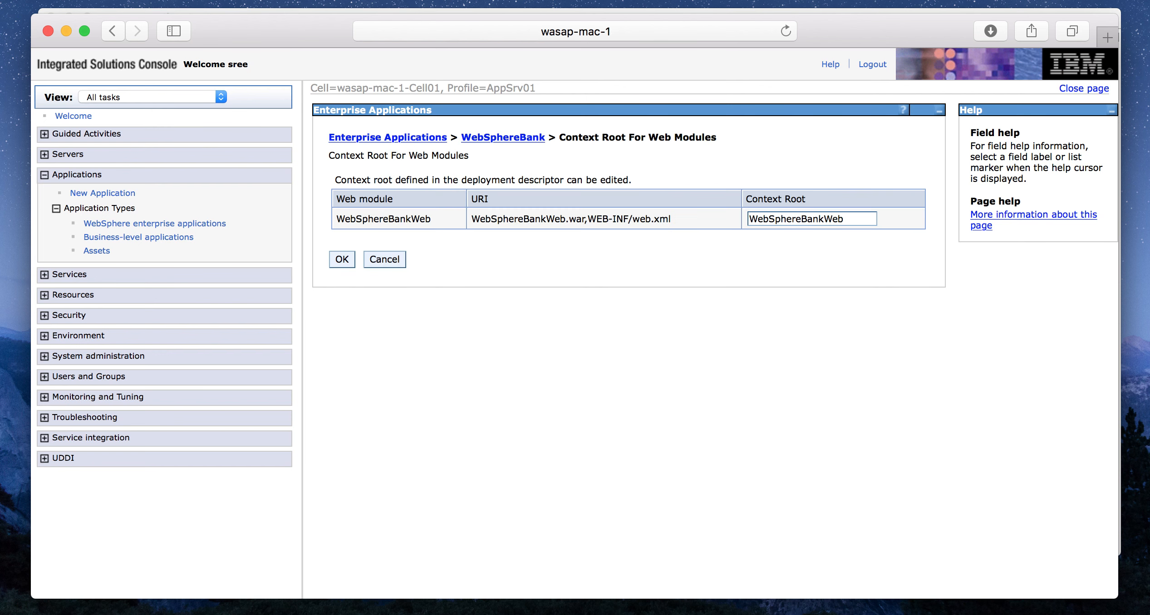
pyautogui.moveTo(846, 219); pyautogui.dragTo(748, 219)
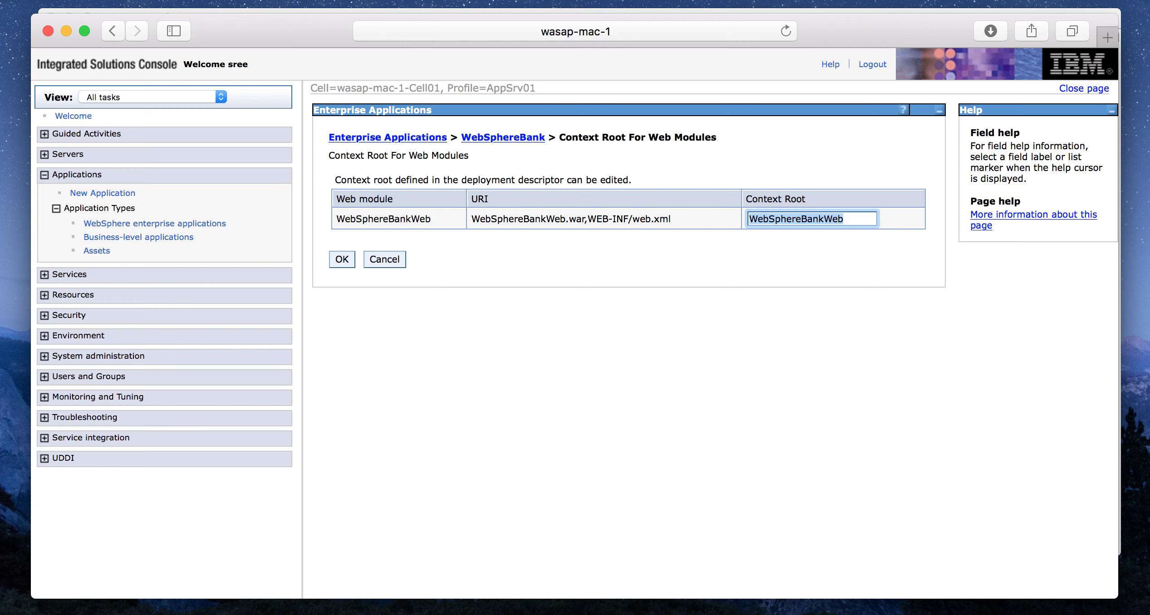
pyautogui.click(1107, 37)
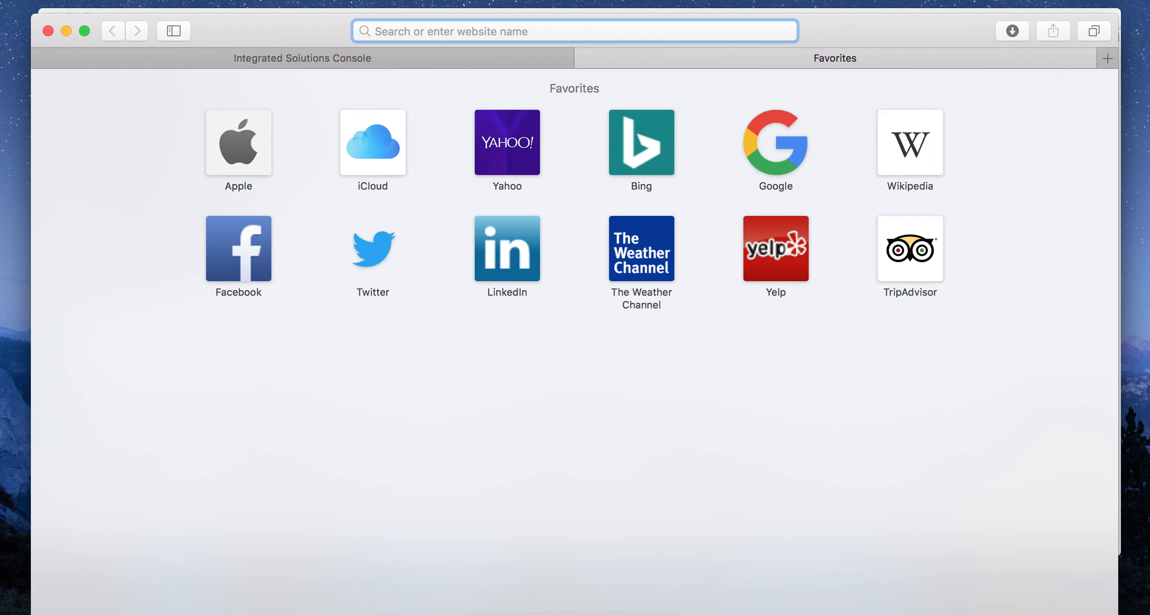
pyautogui.write('http://')
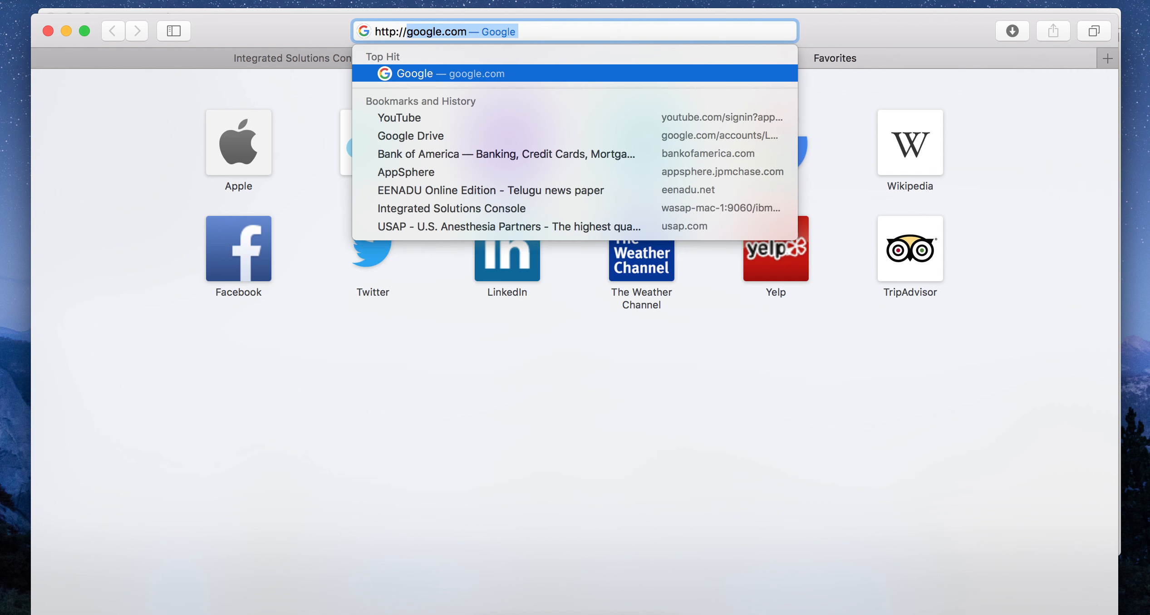
pyautogui.write('wasap')
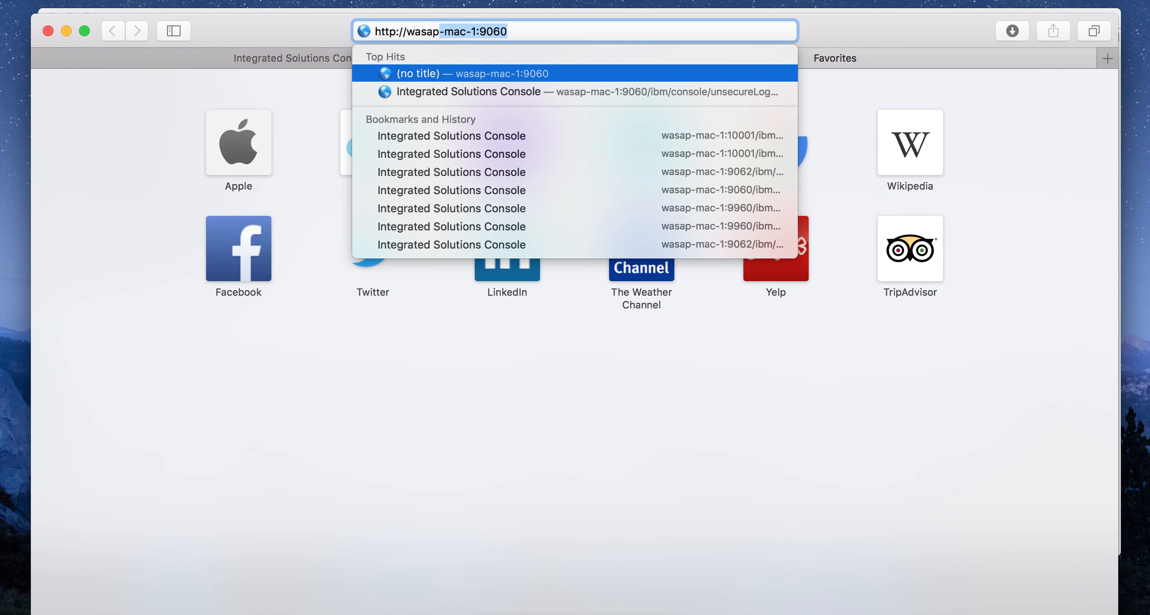
pyautogui.write('-mac-1:10000/')
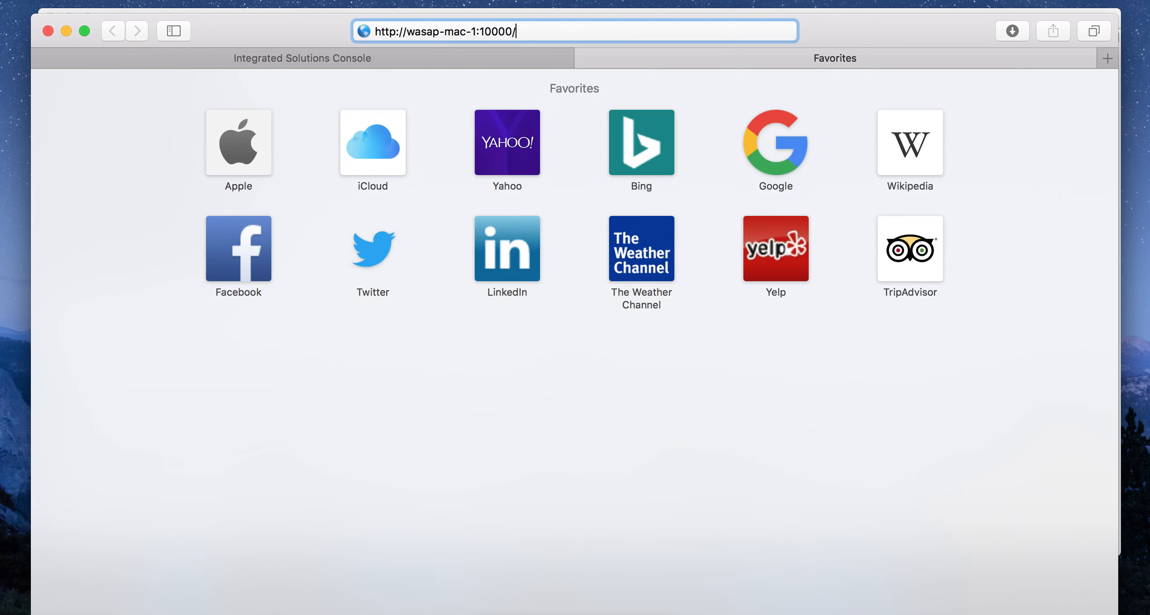
pyautogui.write('WebSphereBankWeb')
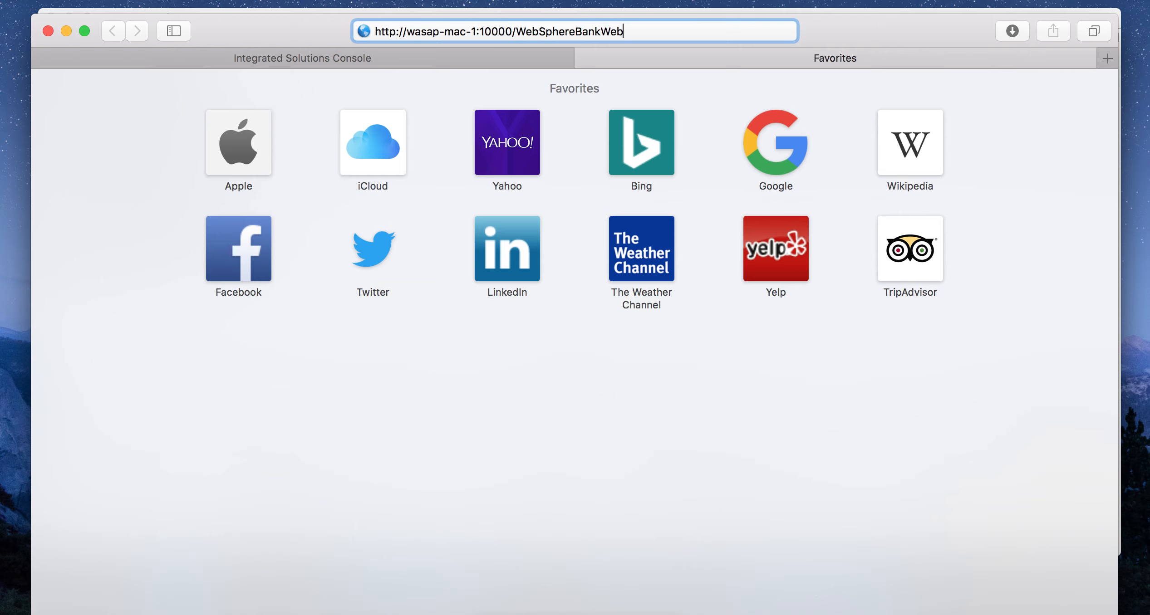
pyautogui.press('Return')
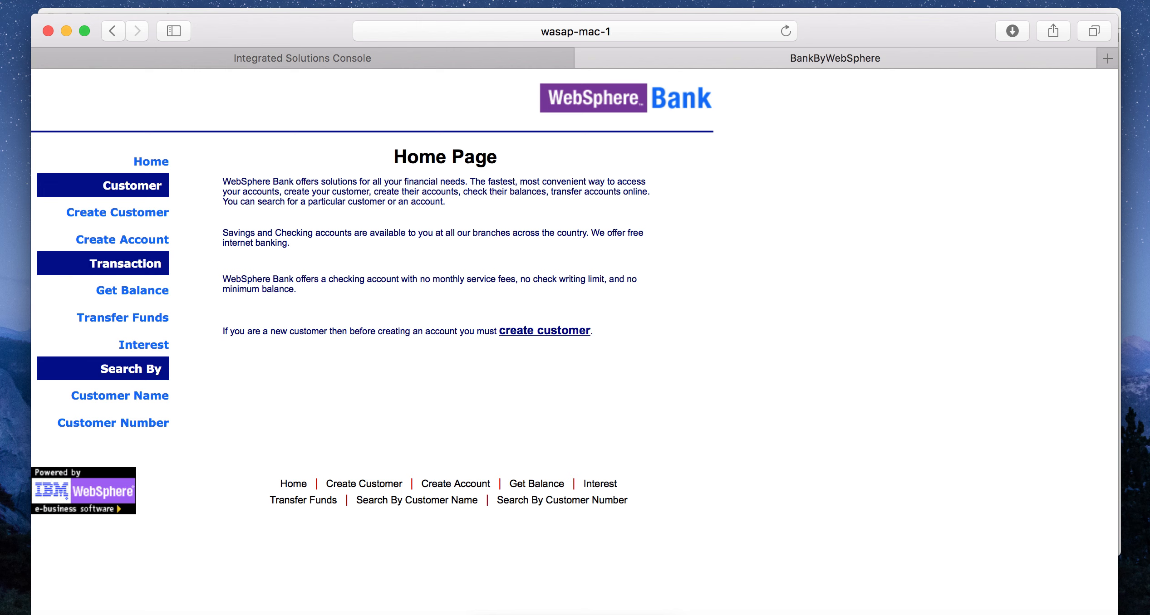
pyautogui.click(302, 58)
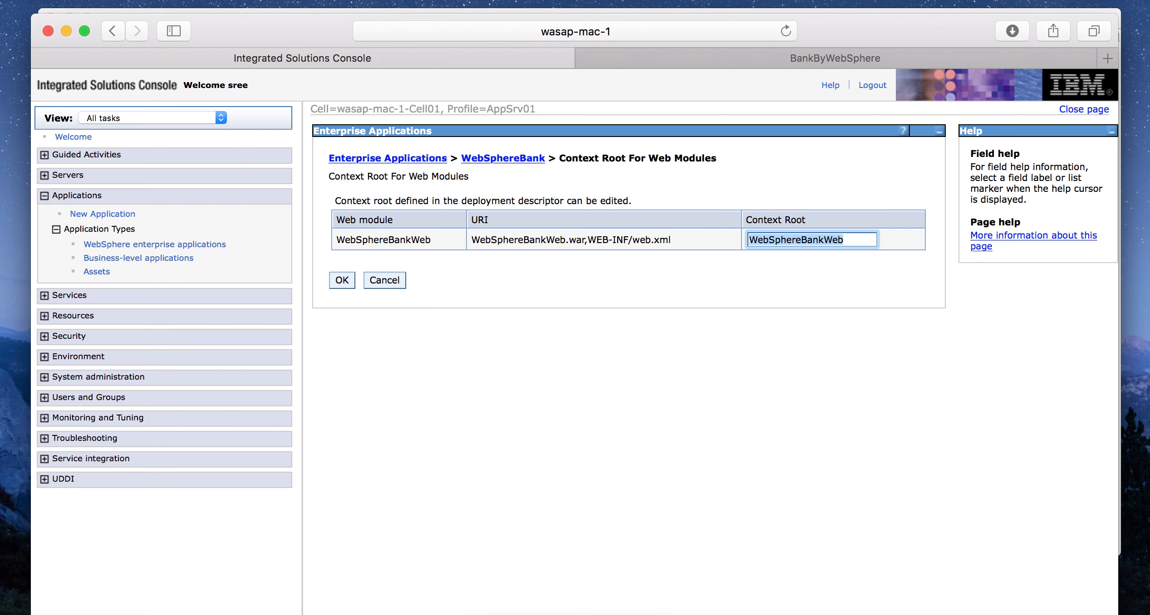
pyautogui.click(708, 0)
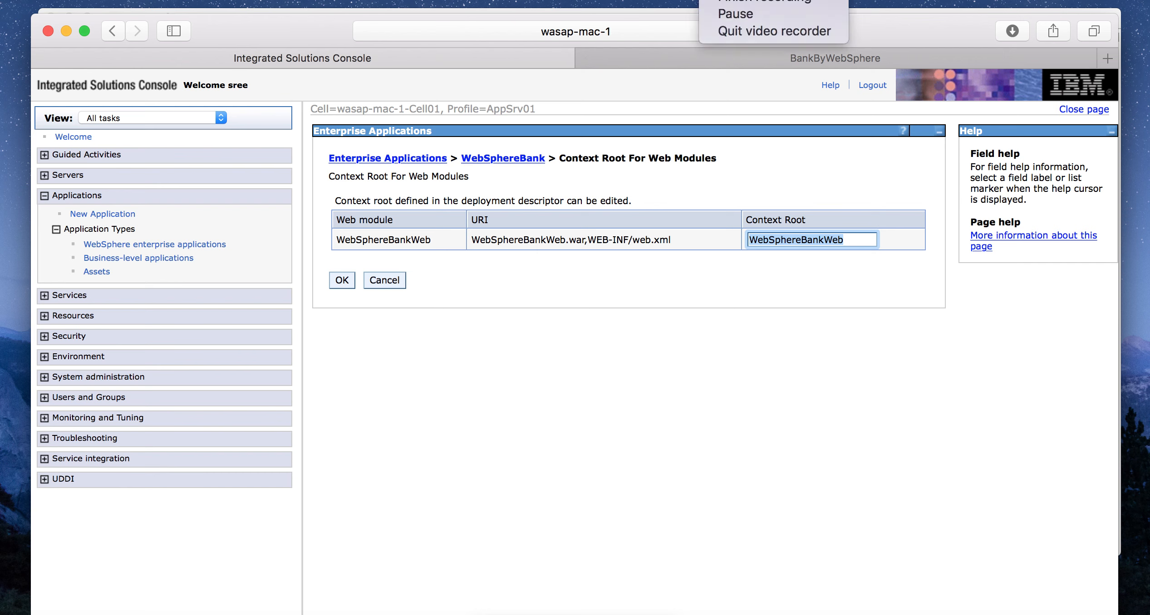